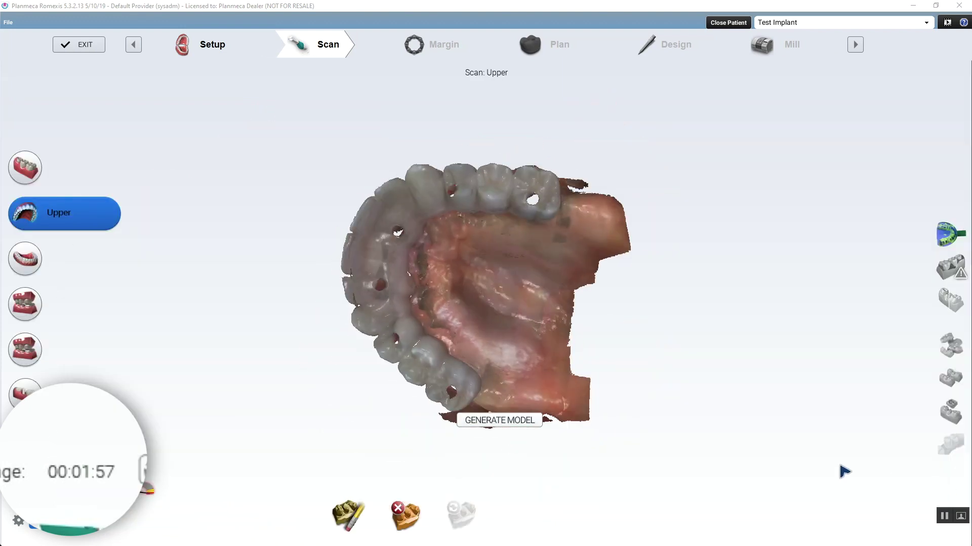
Generate the model of the upper arch scan and turn off its color display
left_click(521, 422)
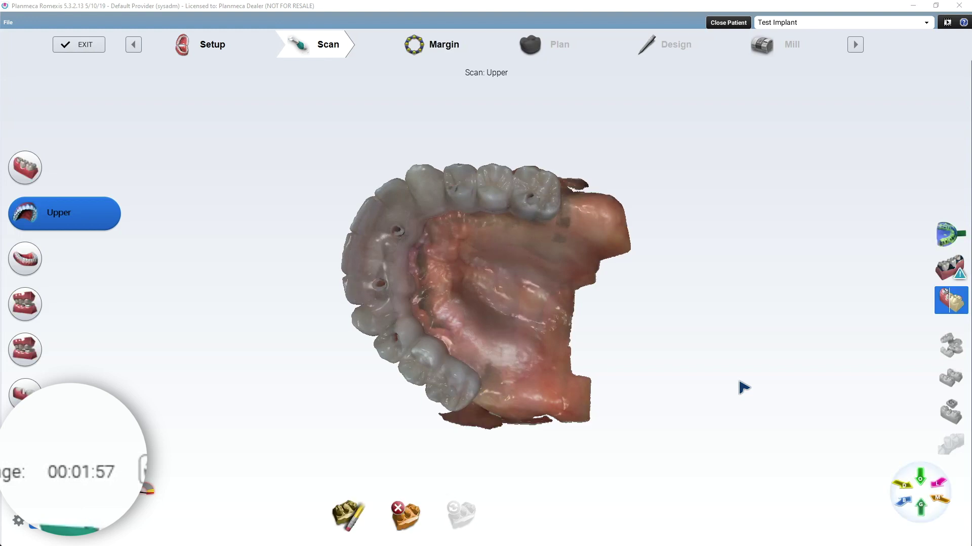
left_click_drag(540, 333, 697, 384)
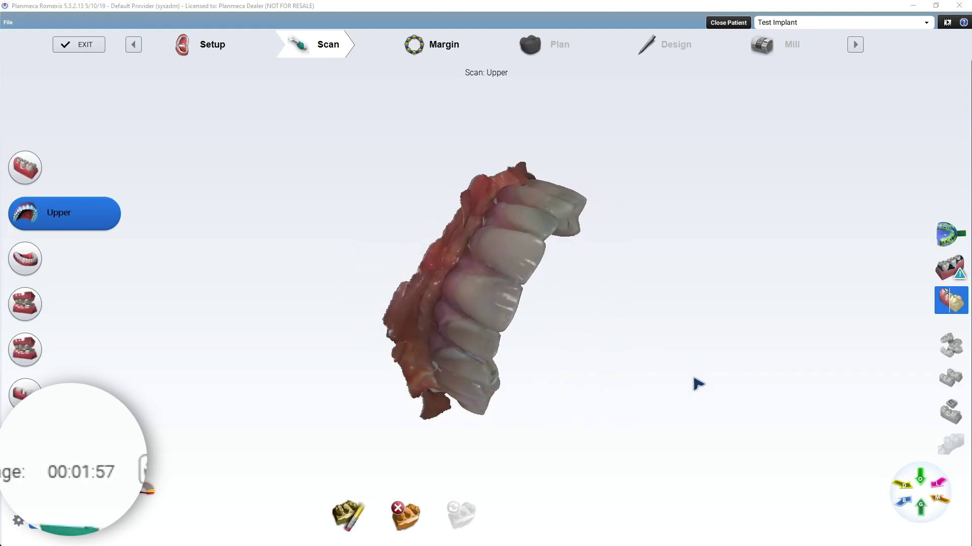
left_click_drag(875, 340, 856, 284)
left_click(945, 297)
Swap the Upper and Pre-Op scan data, and accept copying the pre-op data to Upper
left_click_drag(805, 330, 28, 183)
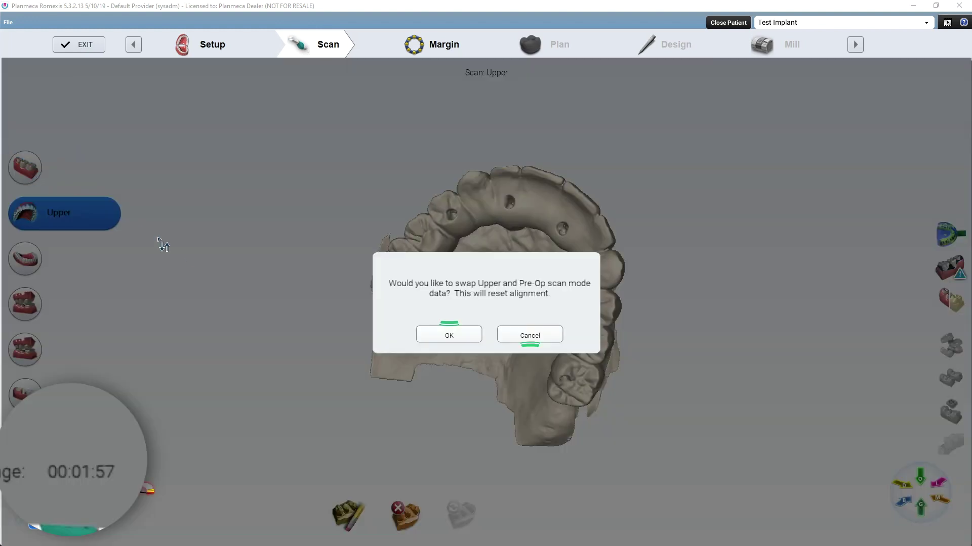
left_click(446, 335)
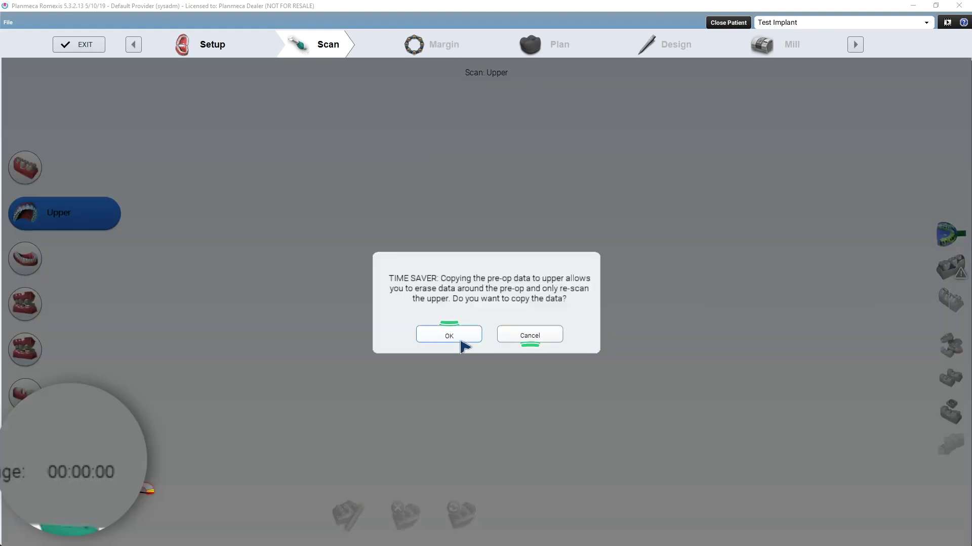
left_click(449, 336)
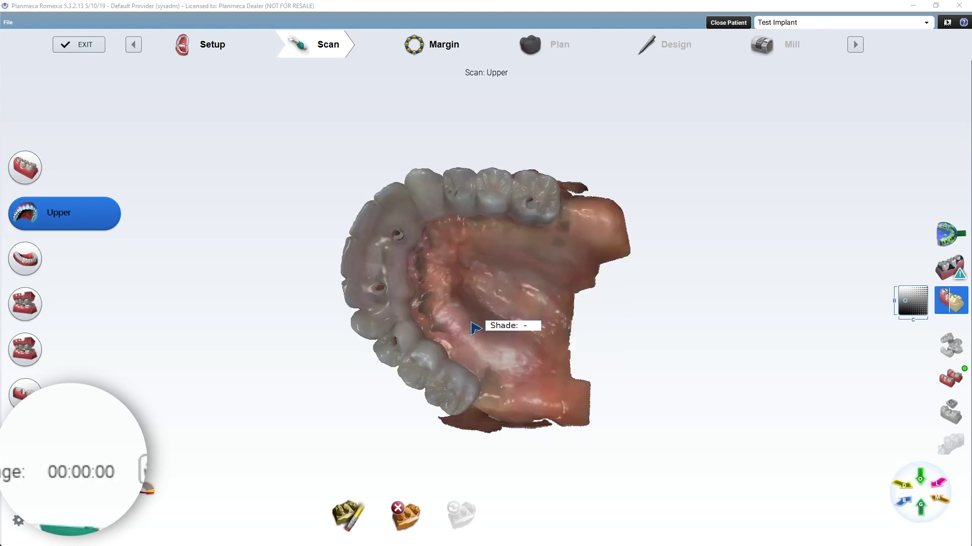
left_click_drag(478, 315, 631, 352)
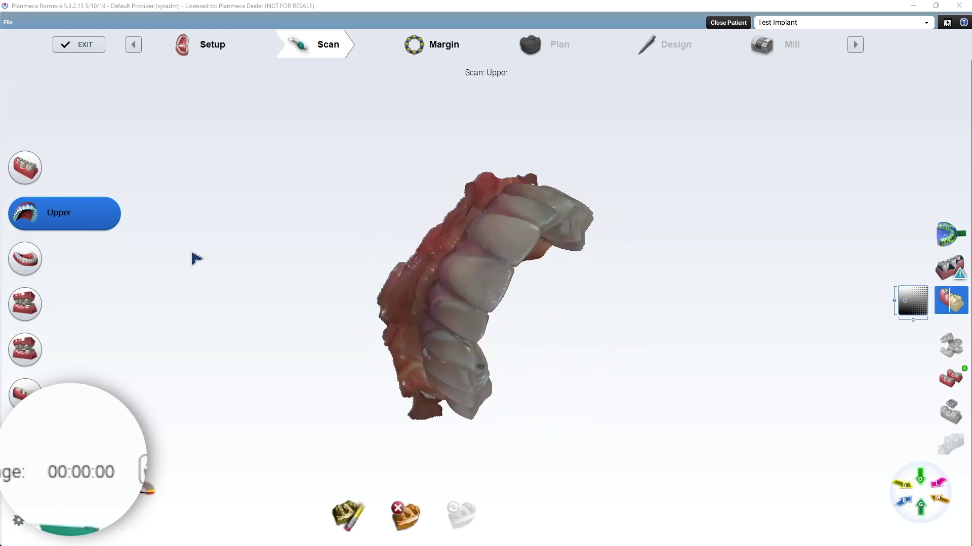
left_click(25, 166)
left_click(28, 218)
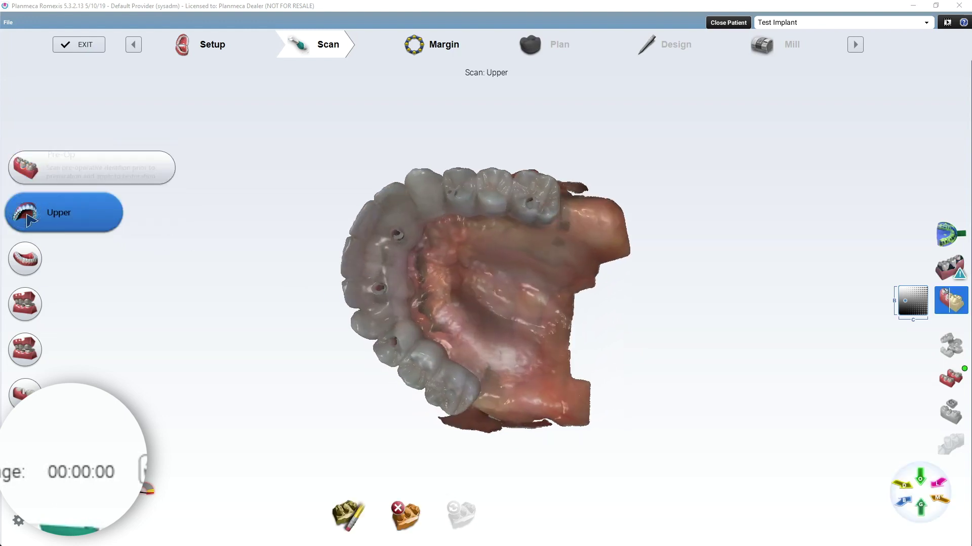
left_click_drag(526, 296, 860, 346)
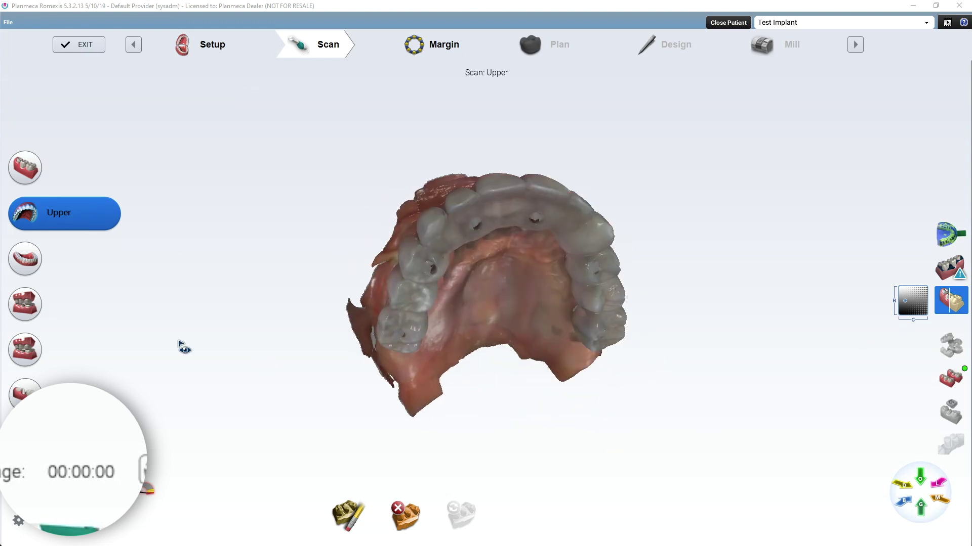
Generate the model of the Lower arch scan and turn off its color display
left_click(36, 263)
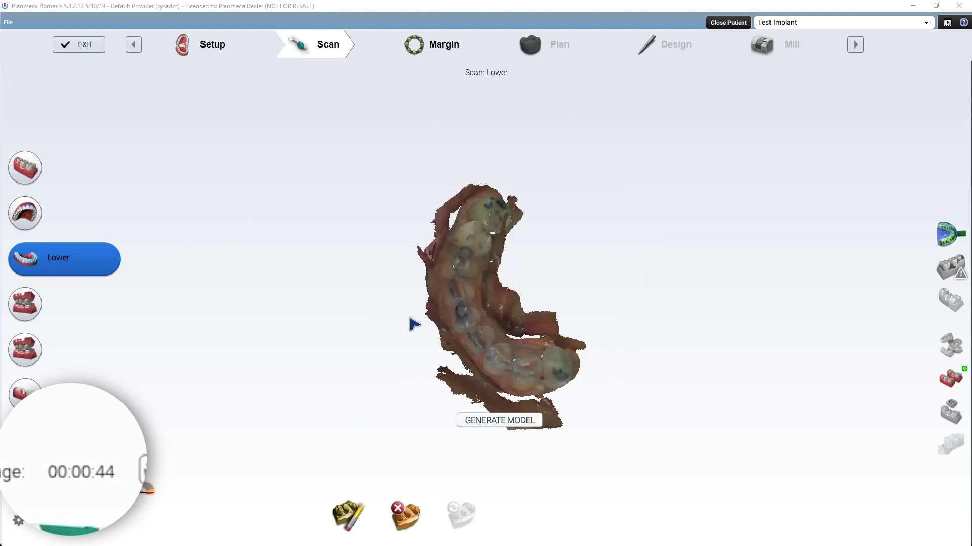
left_click(493, 421)
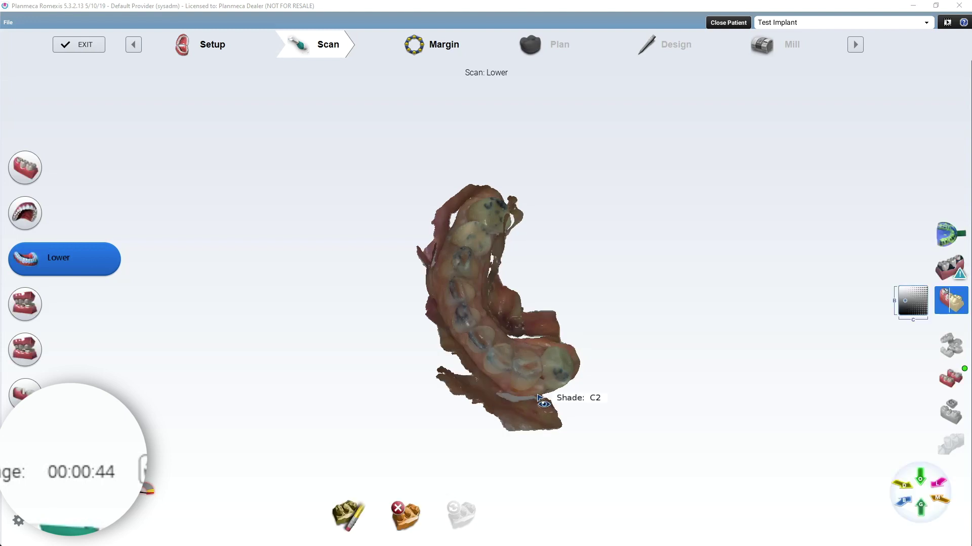
left_click_drag(537, 398, 553, 343)
scroll(658, 339, "up", 5)
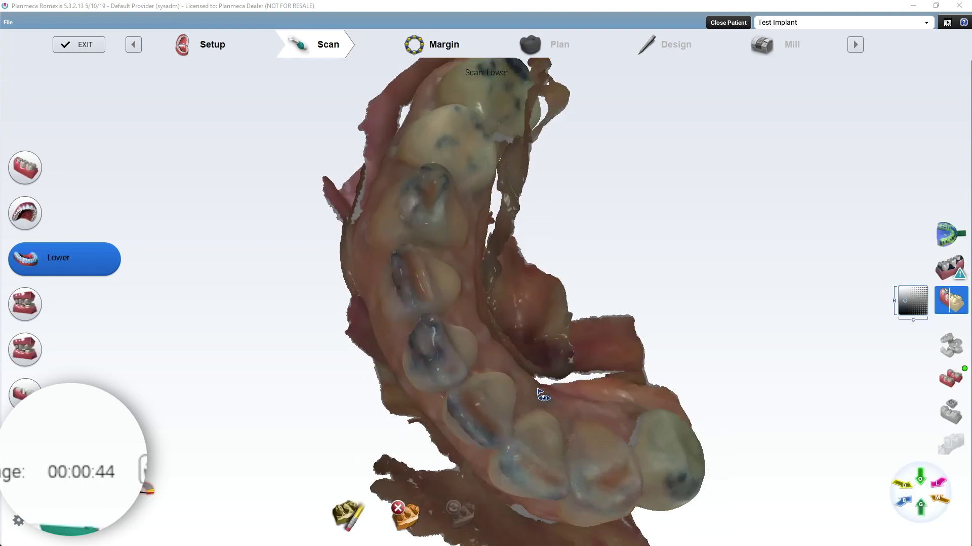
left_click(951, 300)
scroll(715, 423, "down", 5)
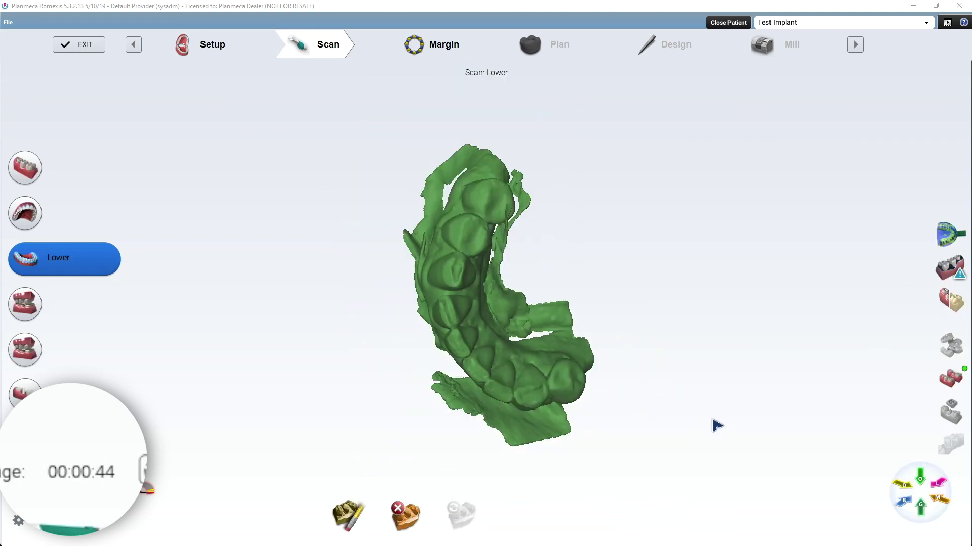
left_click_drag(715, 423, 729, 316)
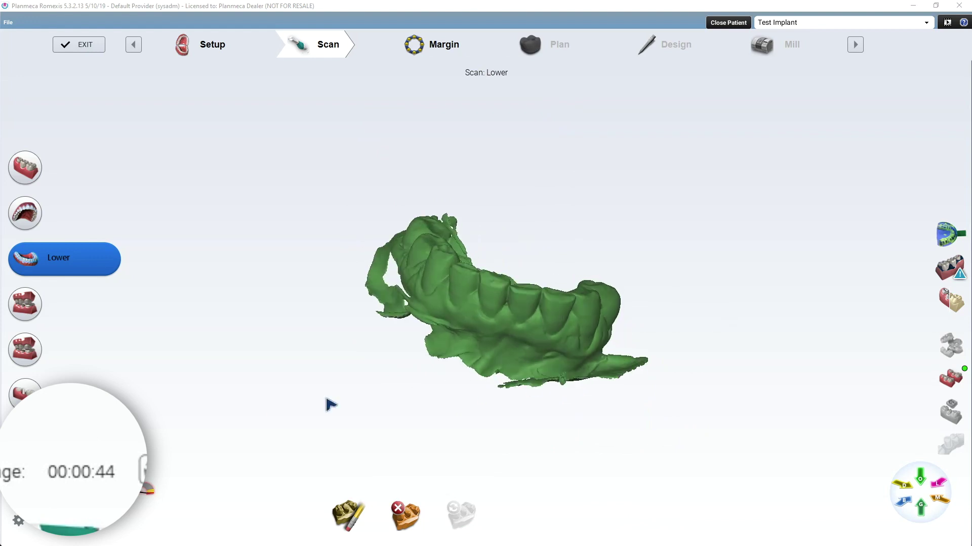
Generate the bite model from the Buccal 1 scan to align the upper and lower arches
left_click(31, 303)
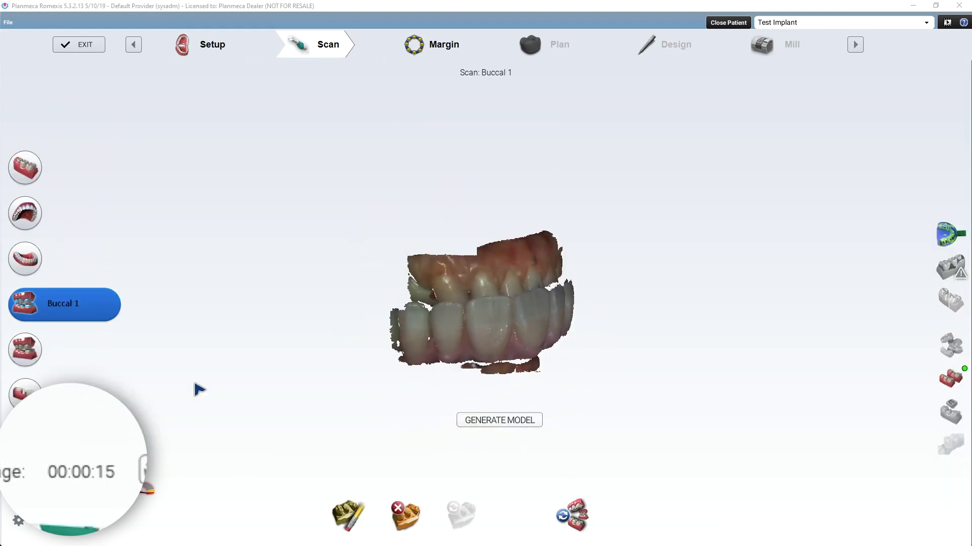
left_click(490, 425)
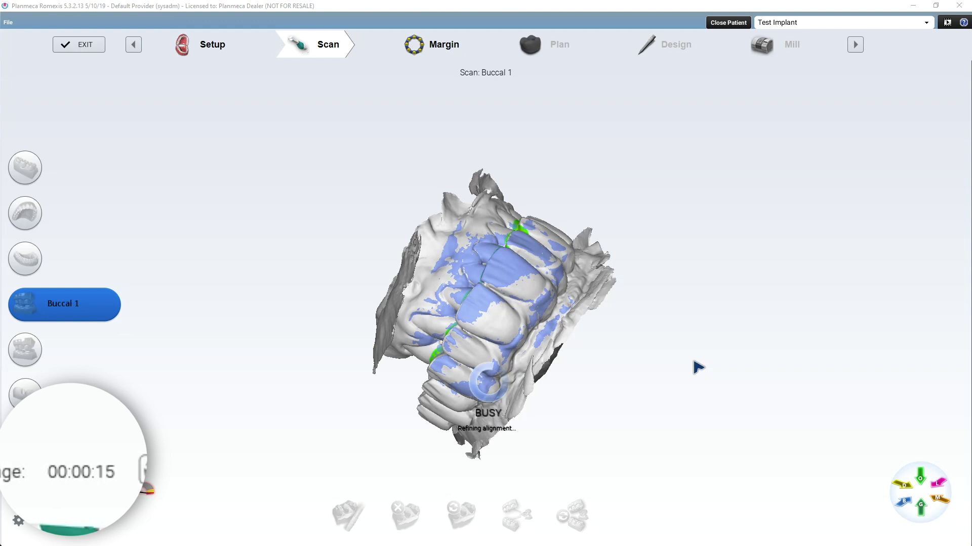
key("super")
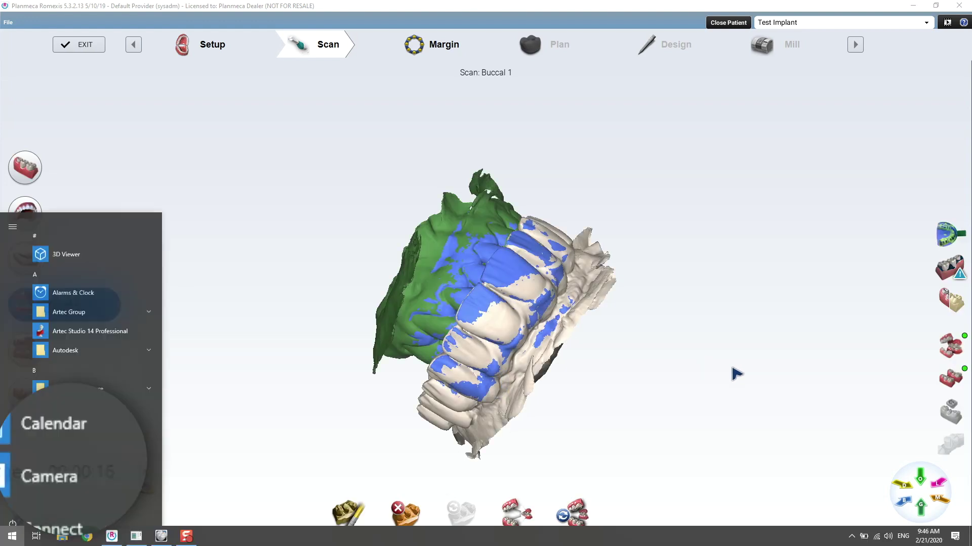
left_click(187, 535)
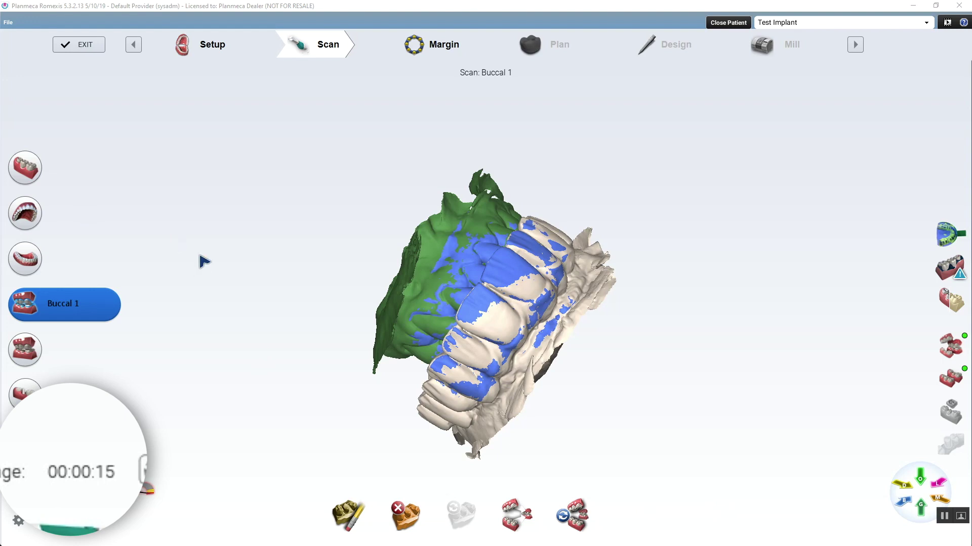
left_click_drag(203, 261, 458, 308)
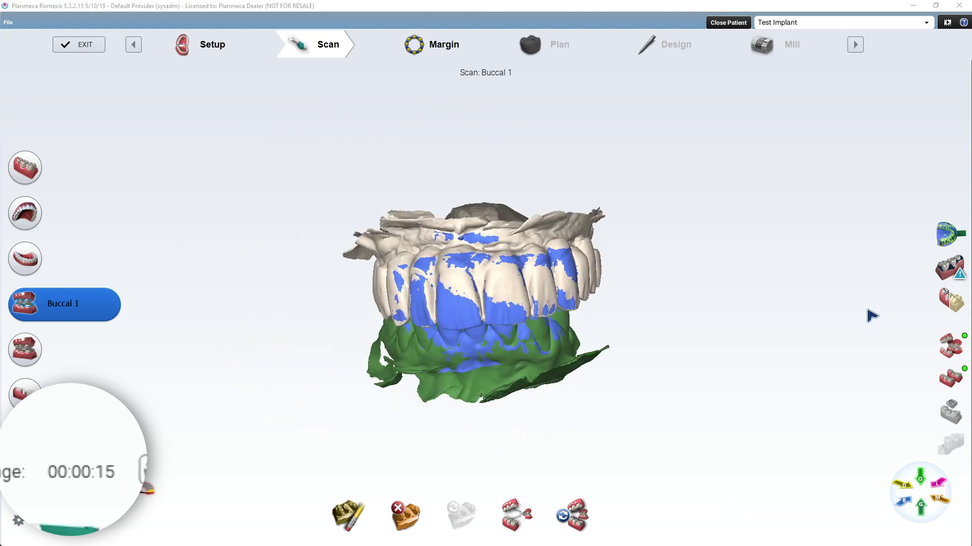
left_click_drag(892, 347, 756, 315)
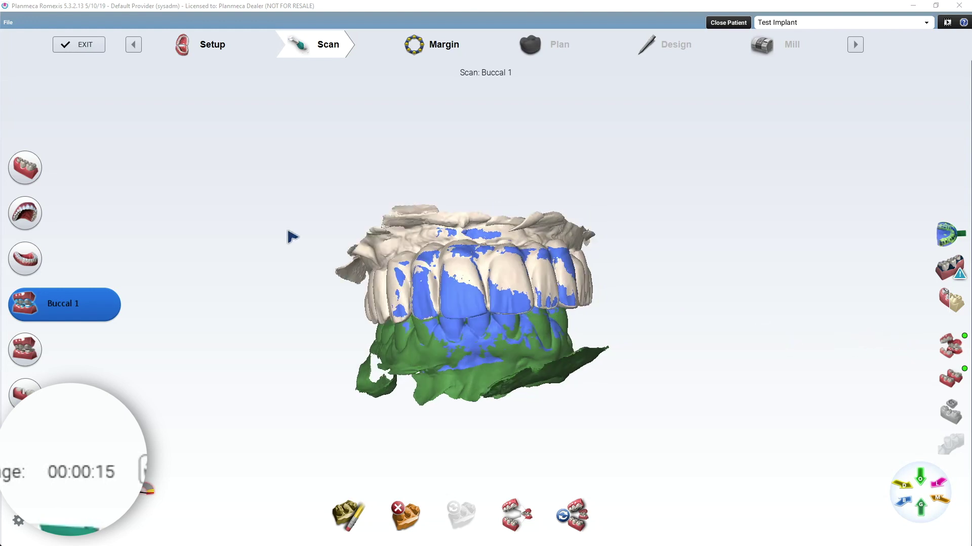
Erase the back teeth along one side of the Pre-Op scan with the medium eraser, leaving the surrounding gum and palate
left_click(64, 167)
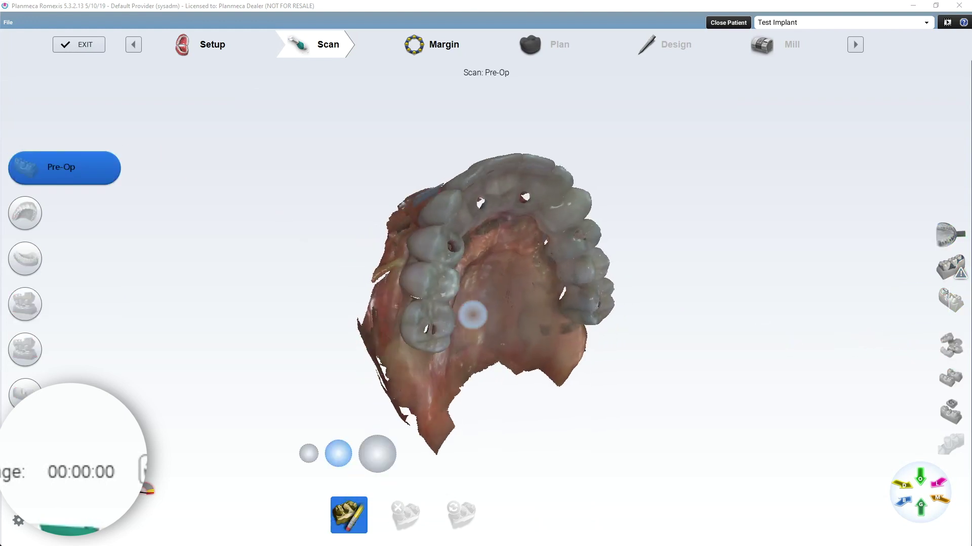
mouse_move(411, 338)
left_mouse_down()
mouse_move(406, 313)
mouse_move(433, 293)
mouse_move(400, 297)
left_mouse_up()
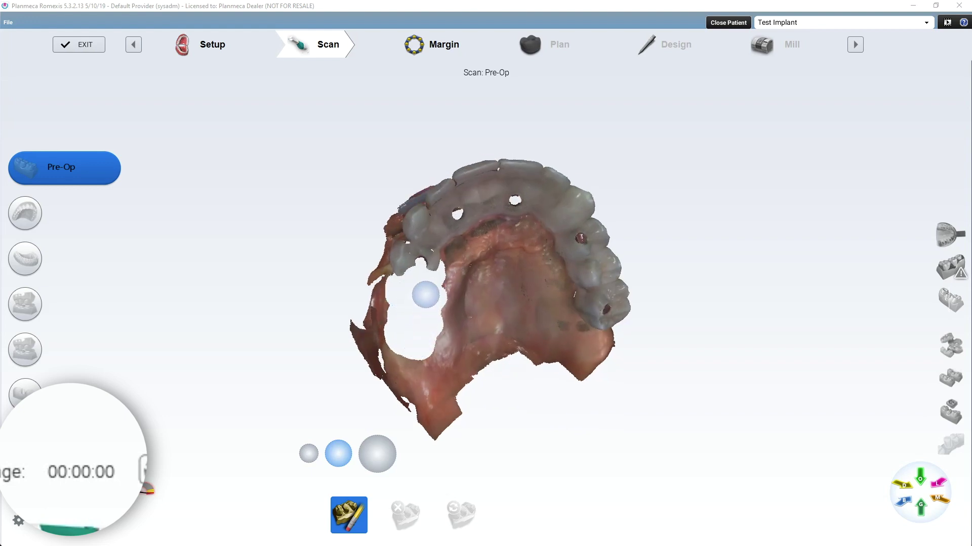
right_click_drag(425, 295, 457, 315)
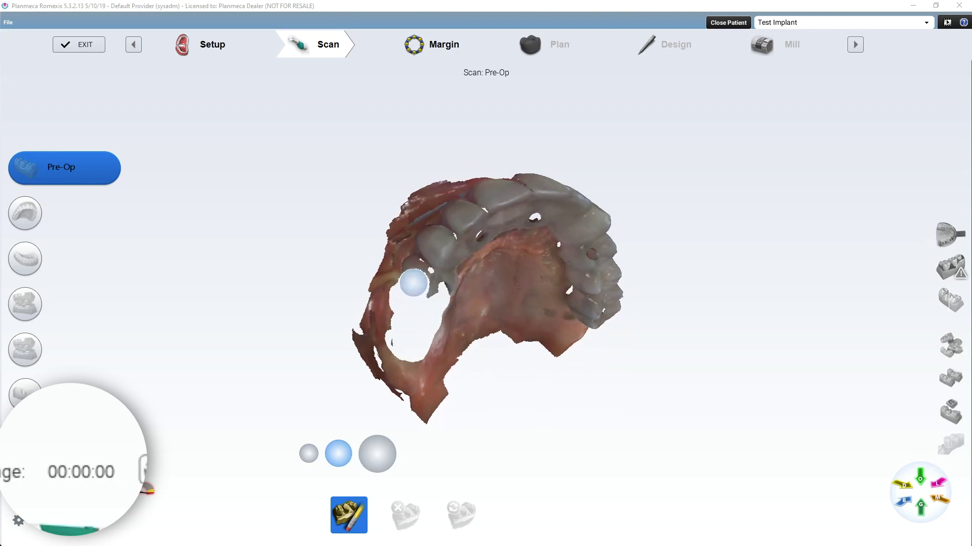
mouse_move(414, 283)
left_mouse_down()
mouse_move(440, 238)
mouse_move(409, 321)
left_mouse_up()
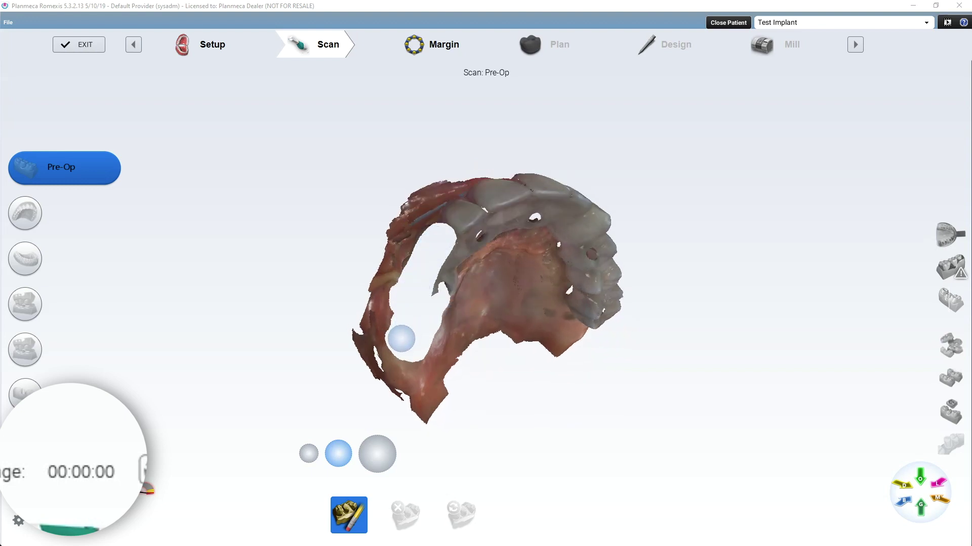
right_click_drag(445, 260, 423, 228)
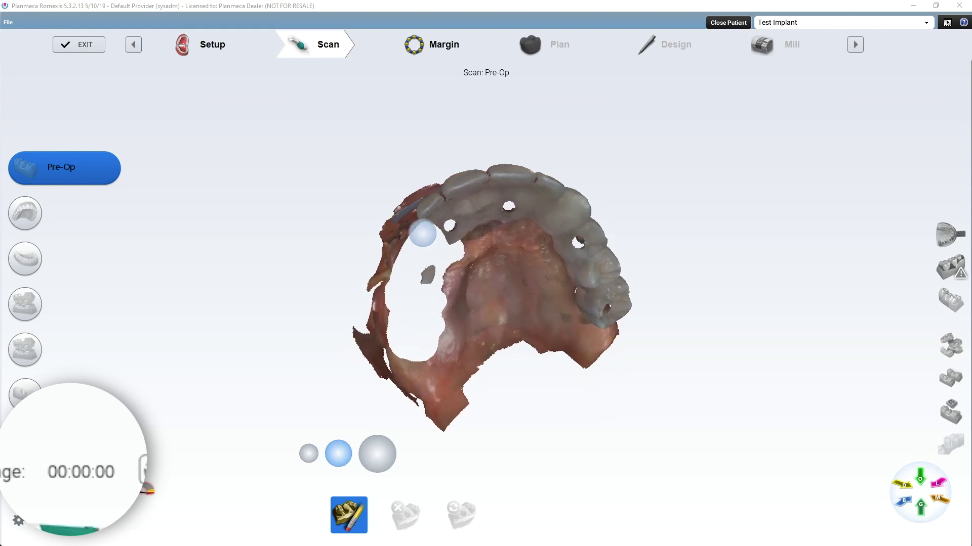
right_click_drag(421, 269, 441, 234)
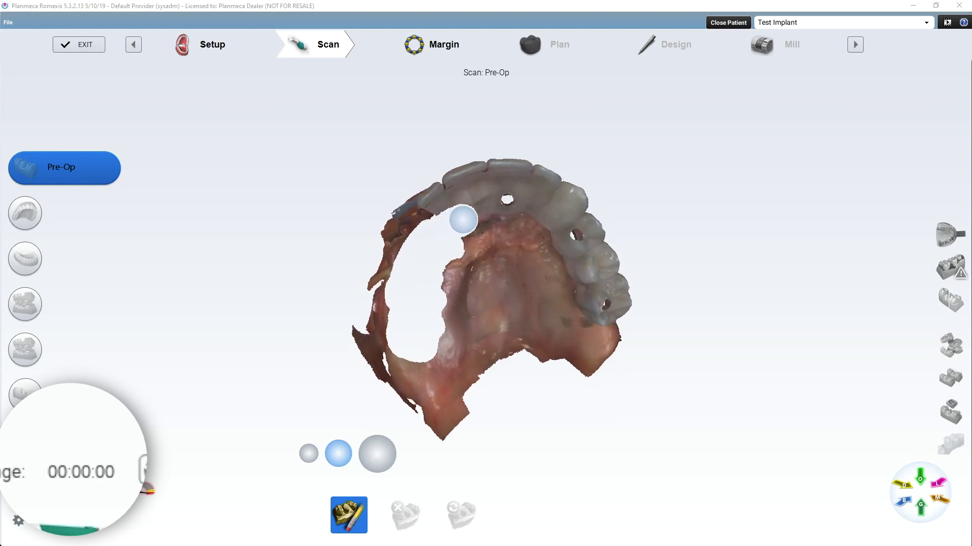
Erase the inner surfaces of the front teeth and the back teeth on the opposite side of the Pre-Op scan
mouse_move(463, 220)
left_mouse_down()
mouse_move(537, 220)
mouse_move(573, 284)
left_mouse_up()
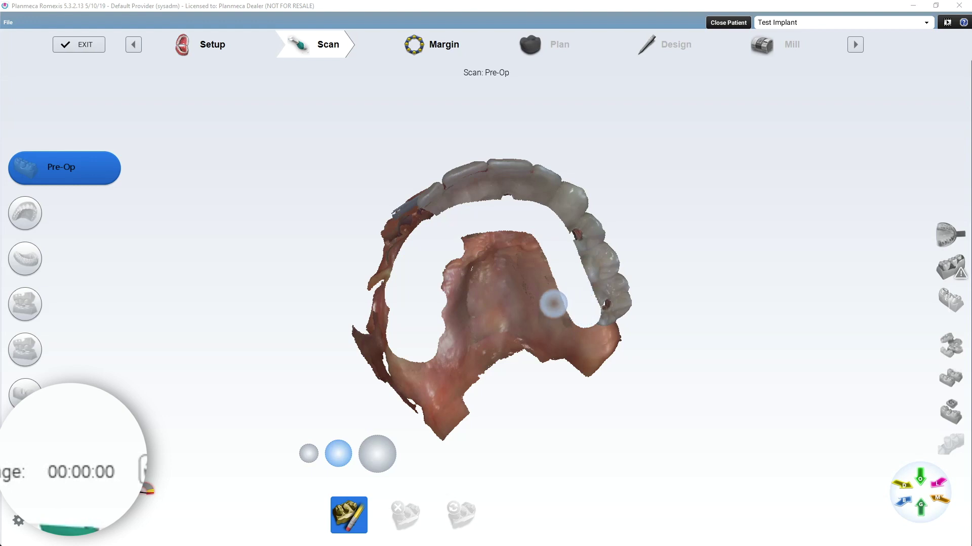
right_click_drag(582, 310, 587, 340)
mouse_move(580, 344)
left_mouse_down()
mouse_move(604, 316)
mouse_move(599, 293)
mouse_move(580, 261)
mouse_move(571, 283)
mouse_move(580, 320)
mouse_move(542, 234)
left_mouse_up()
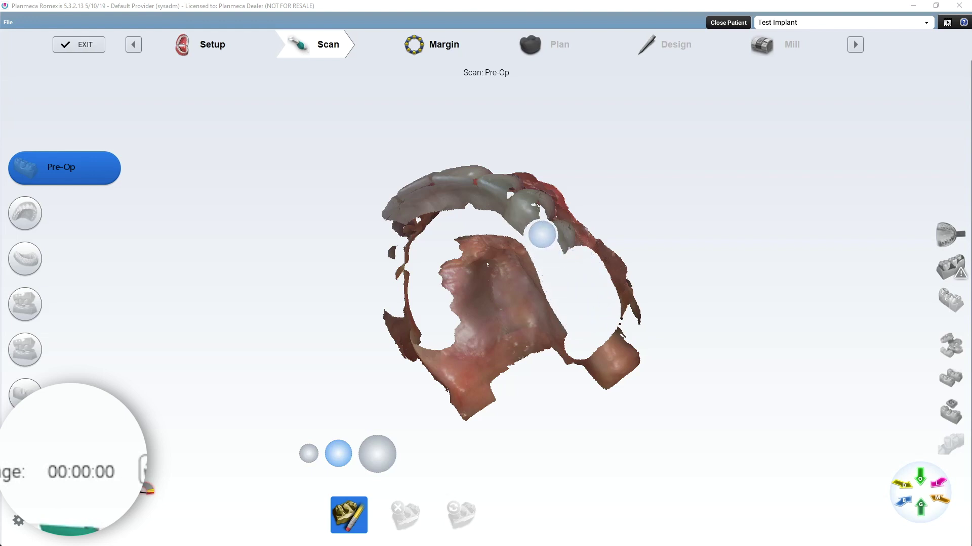
mouse_move(558, 254)
right_mouse_down()
mouse_move(540, 263)
mouse_move(563, 287)
right_mouse_up()
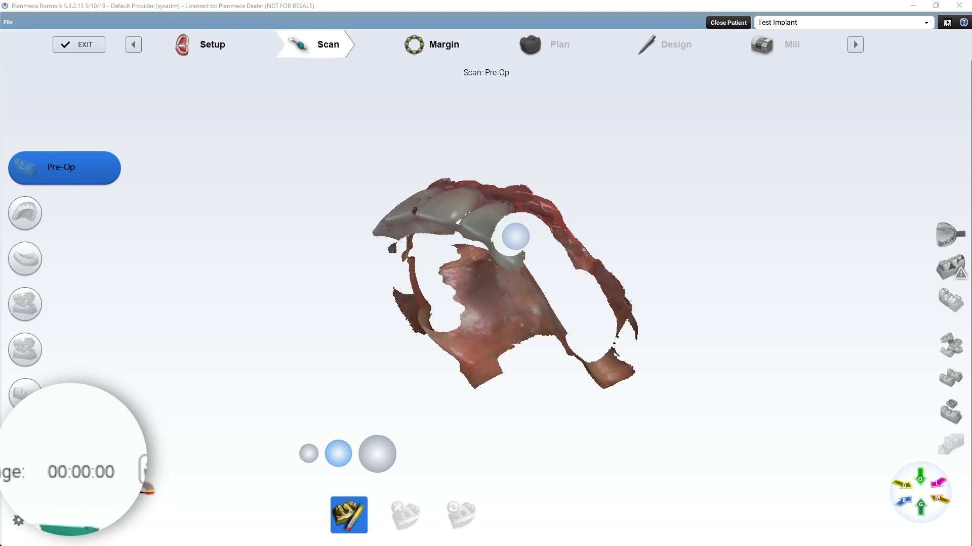
mouse_move(515, 236)
right_mouse_down()
mouse_move(559, 211)
mouse_move(562, 280)
mouse_move(555, 263)
mouse_move(528, 249)
right_mouse_up()
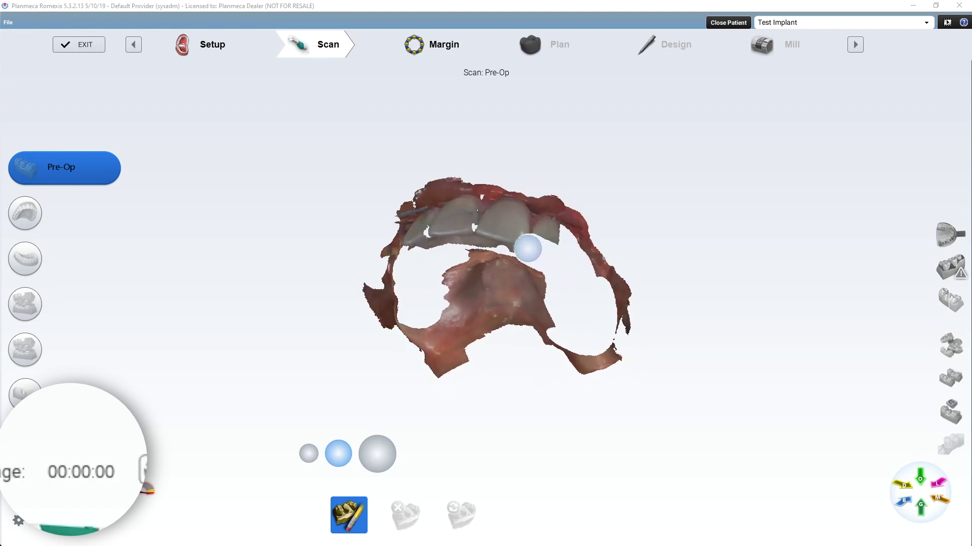
Erase the remaining front teeth from the Pre-Op scan, leaving only the palate and outer gum, and close the eraser
left_click_drag(499, 236, 459, 233)
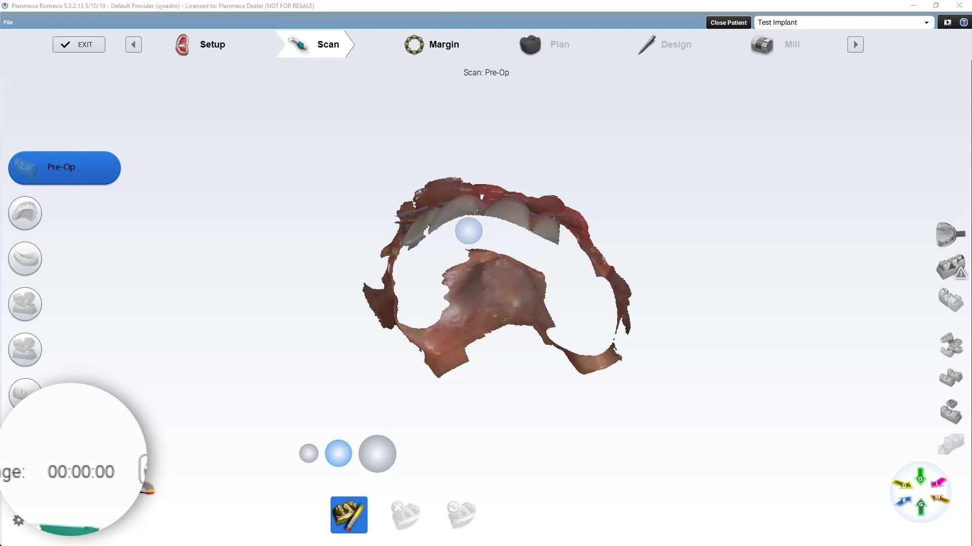
mouse_move(468, 231)
right_mouse_down()
mouse_move(496, 252)
mouse_move(490, 357)
right_mouse_up()
mouse_move(443, 393)
left_mouse_down()
mouse_move(586, 379)
mouse_move(470, 413)
mouse_move(430, 364)
mouse_move(393, 347)
mouse_move(403, 331)
mouse_move(447, 338)
mouse_move(451, 364)
mouse_move(578, 361)
mouse_move(584, 349)
mouse_move(425, 330)
left_mouse_up()
mouse_move(514, 375)
right_mouse_down()
mouse_move(545, 386)
mouse_move(502, 391)
right_mouse_up()
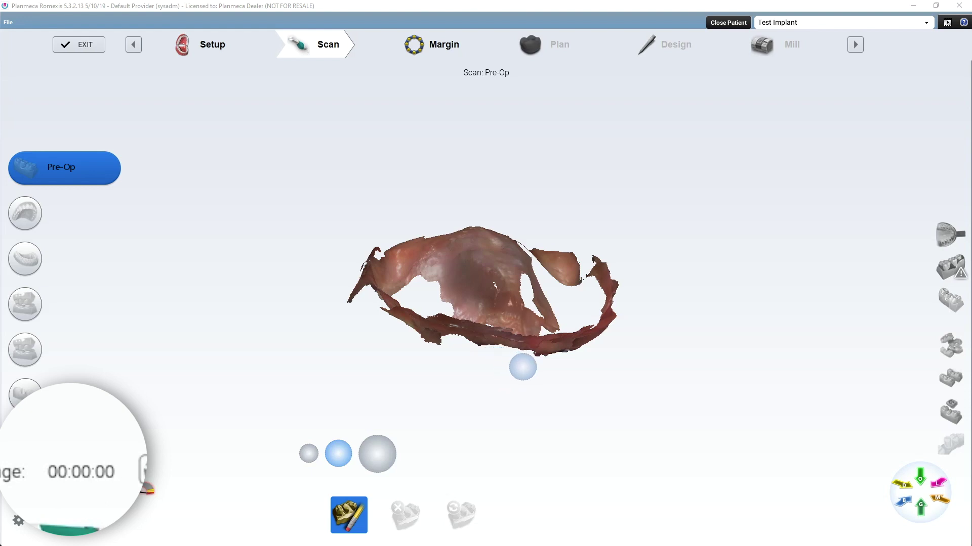
mouse_move(595, 360)
right_mouse_down()
mouse_move(609, 399)
mouse_move(625, 238)
mouse_move(609, 161)
mouse_move(654, 119)
mouse_move(621, 191)
mouse_move(684, 290)
mouse_move(521, 282)
mouse_move(523, 251)
mouse_move(533, 275)
mouse_move(524, 278)
mouse_move(633, 303)
mouse_move(574, 271)
mouse_move(293, 282)
right_mouse_up()
scroll(621, 189, "up", 2)
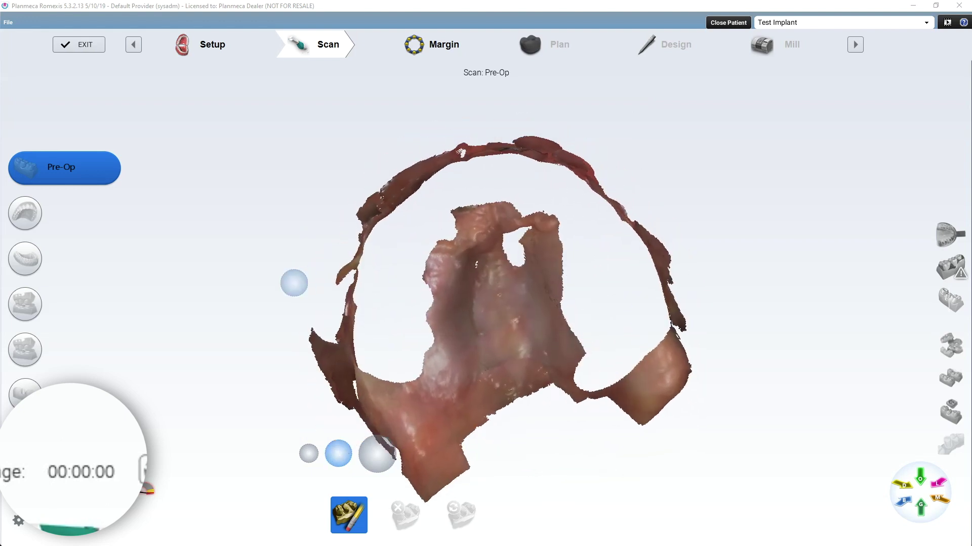
left_click(353, 516)
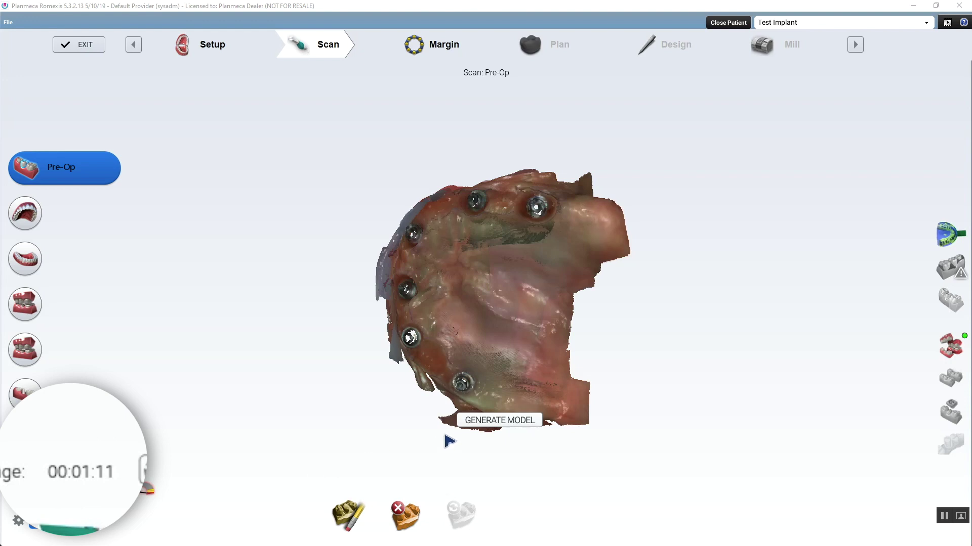
Generate the Pre-Op model from the rescanned implant sites and turn off its color display
left_click(475, 423)
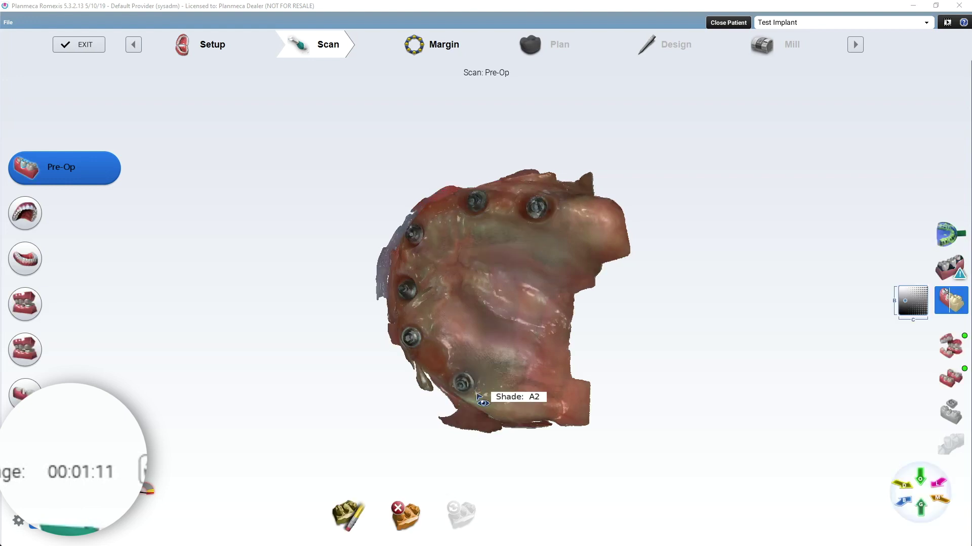
right_click_drag(473, 324, 700, 284)
left_click(959, 301)
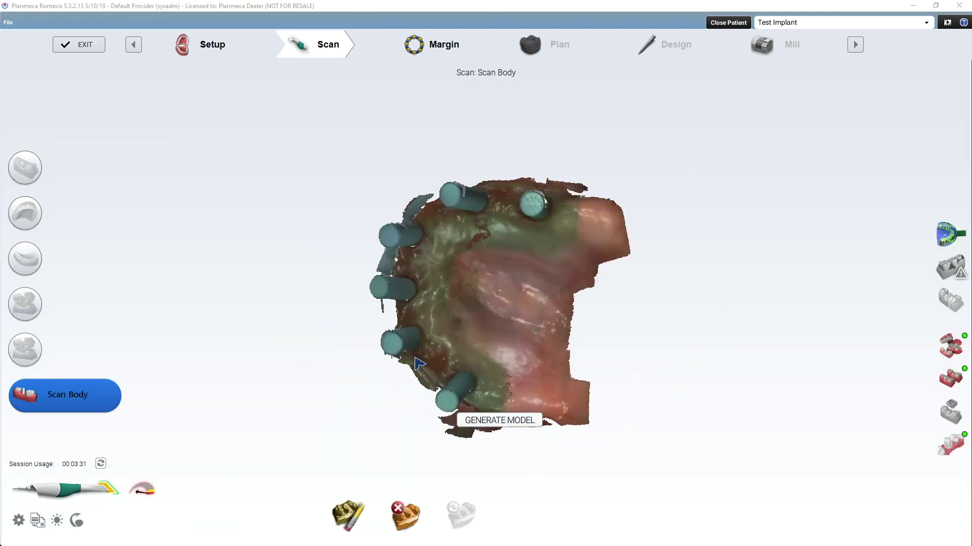
Generate the Scan Body model from the scan with the six scan bodies
left_click(498, 421)
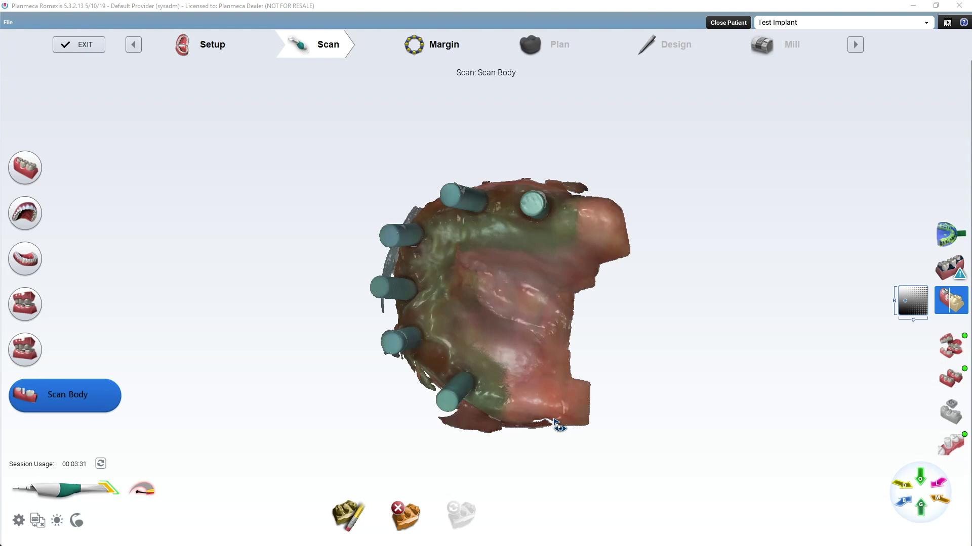
left_click_drag(555, 423, 740, 419)
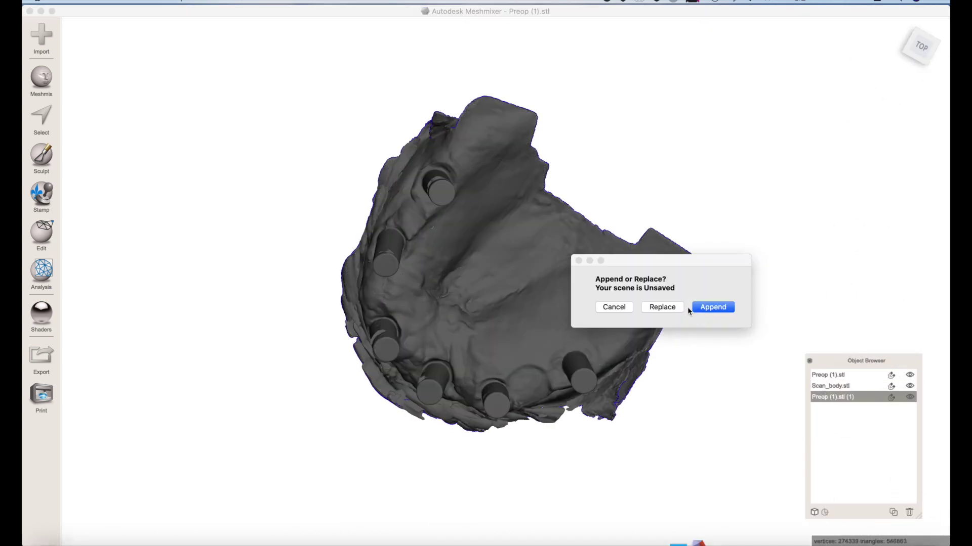
In Autodesk Meshmixer, append Opposing (1).stl and Prep (2).stl to the scene with the pre-op and scan body meshes
left_click(705, 308)
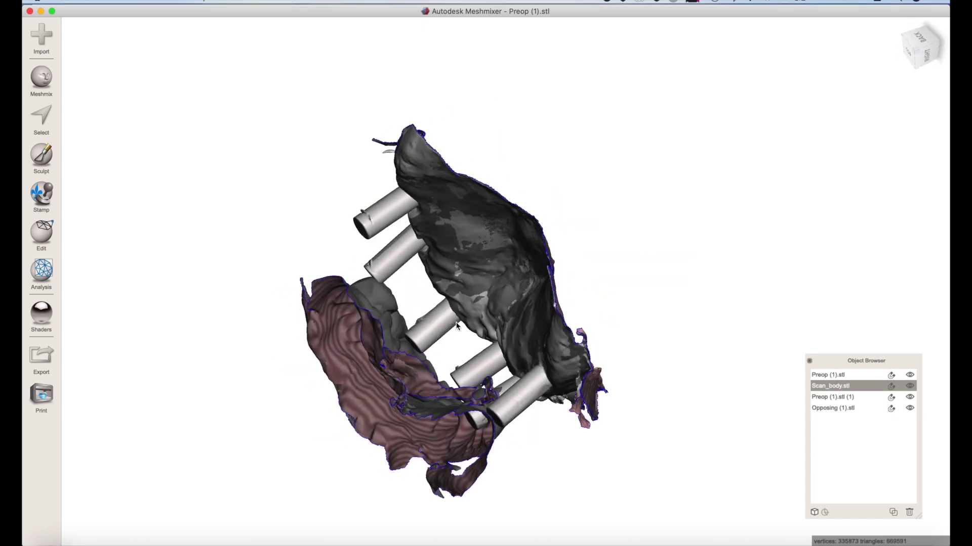
left_click(887, 530)
left_click(894, 360)
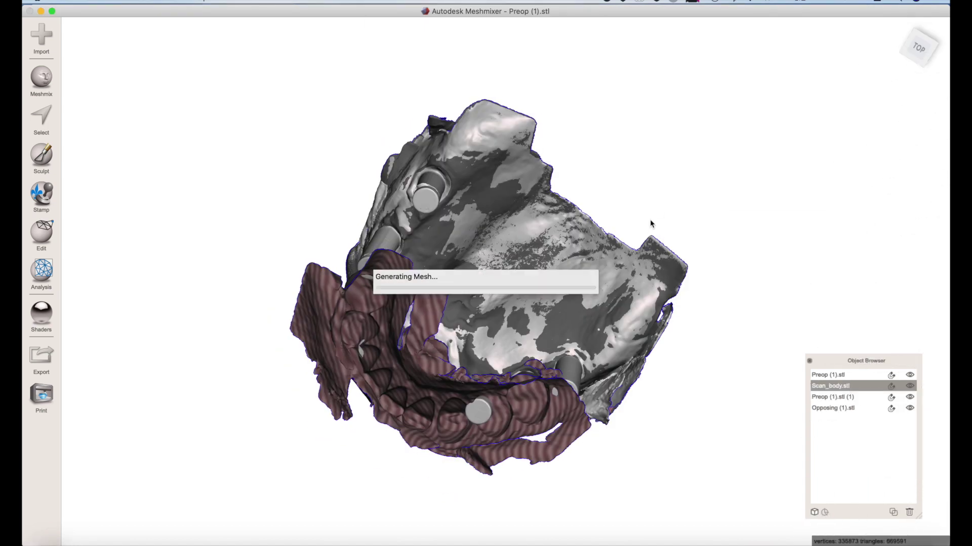
right_click_drag(709, 214, 262, 375)
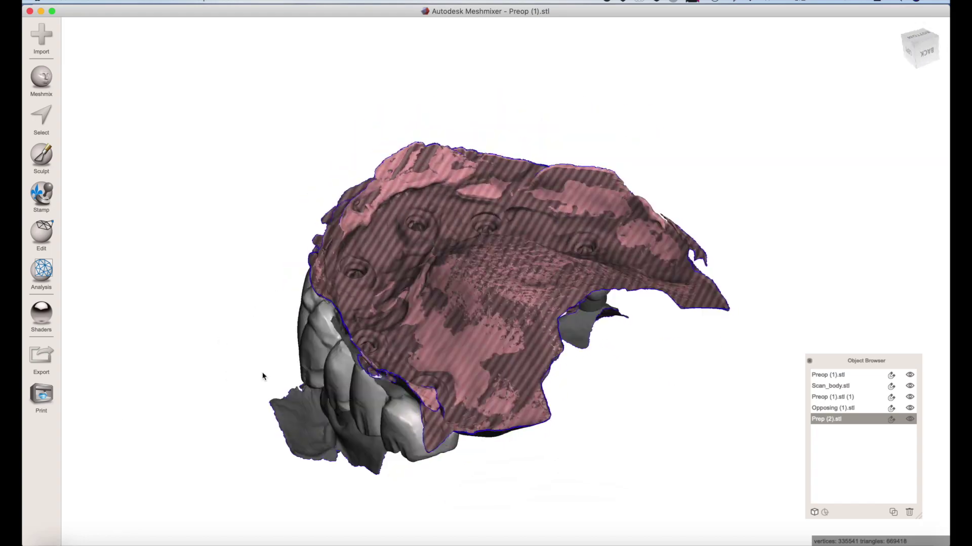